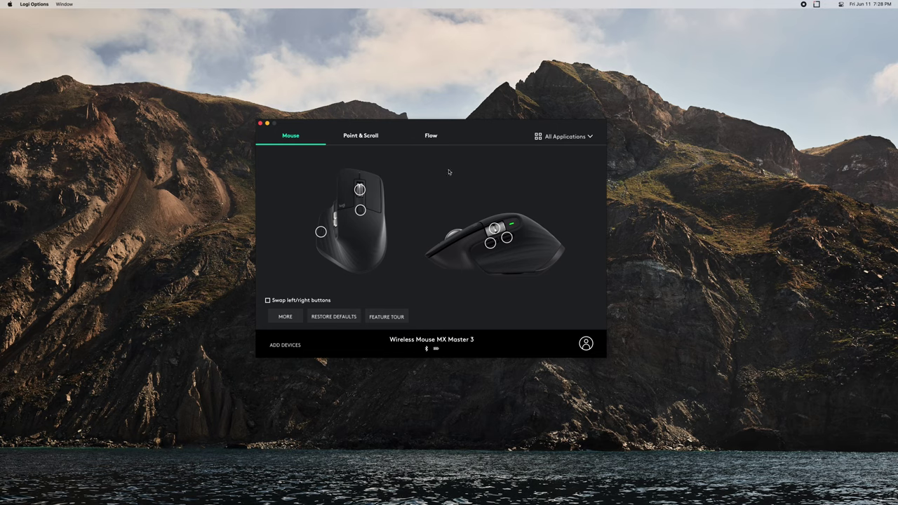
pyautogui.moveTo(412, 122)
pyautogui.mouseDown()
pyautogui.moveTo(430, 113)
pyautogui.moveTo(417, 119)
pyautogui.mouseUp()
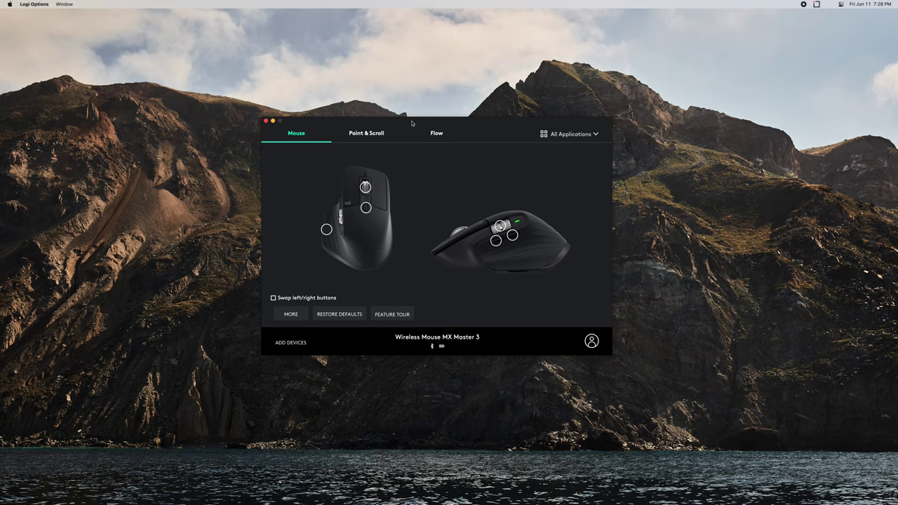
pyautogui.moveTo(419, 125); pyautogui.dragTo(397, 124)
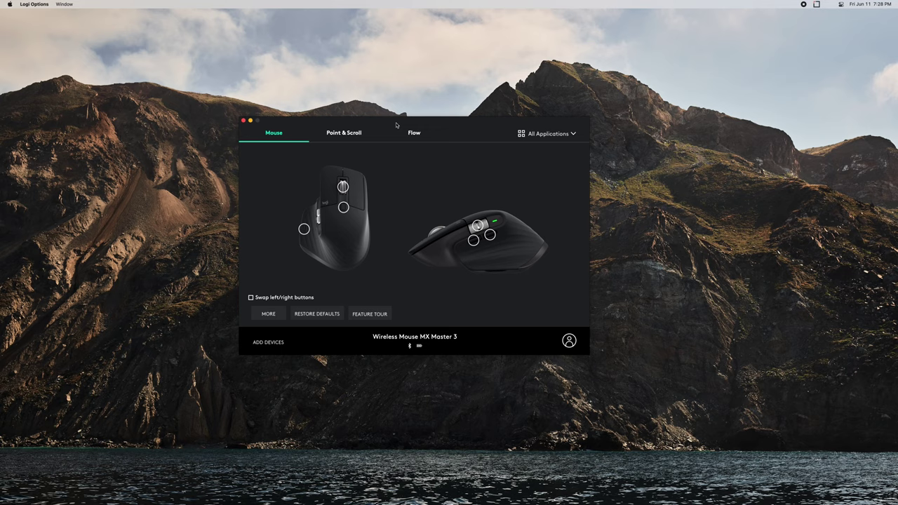
pyautogui.moveTo(398, 124); pyautogui.dragTo(426, 134)
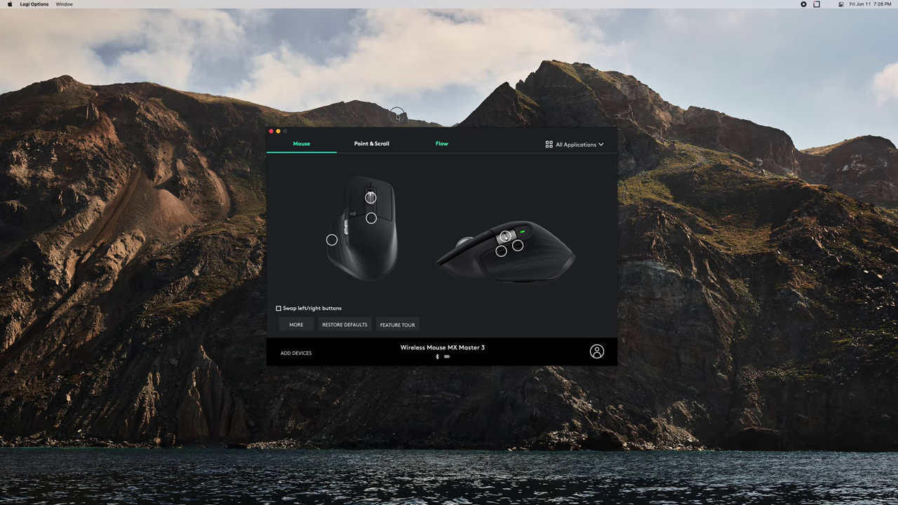
pyautogui.moveTo(430, 132); pyautogui.dragTo(416, 114)
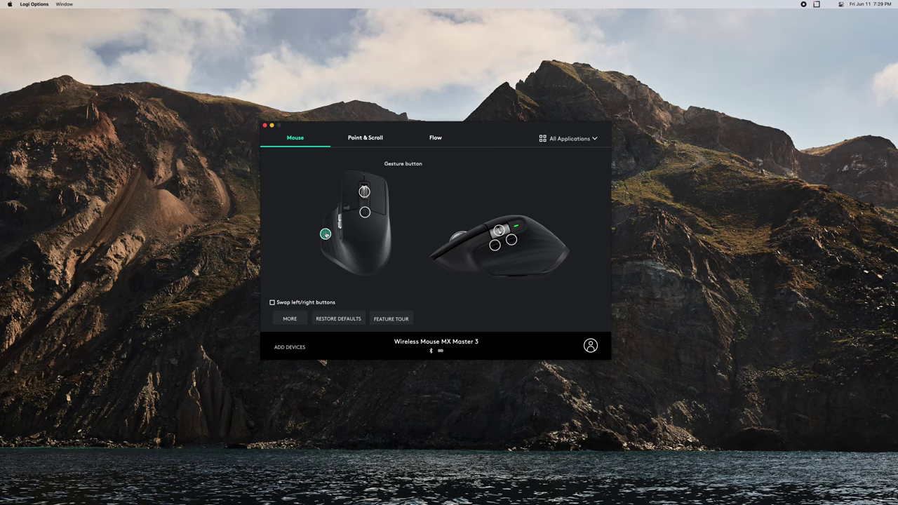
# Set the gesture button's action to None for all applications.
pyautogui.click(325, 235)
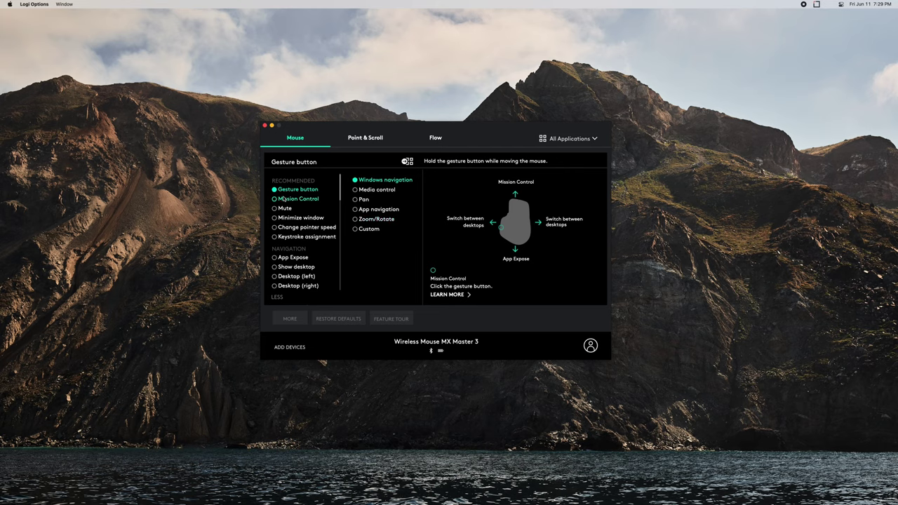
pyautogui.scroll(-2, 293, 229)
pyautogui.scroll(-5, 293, 229)
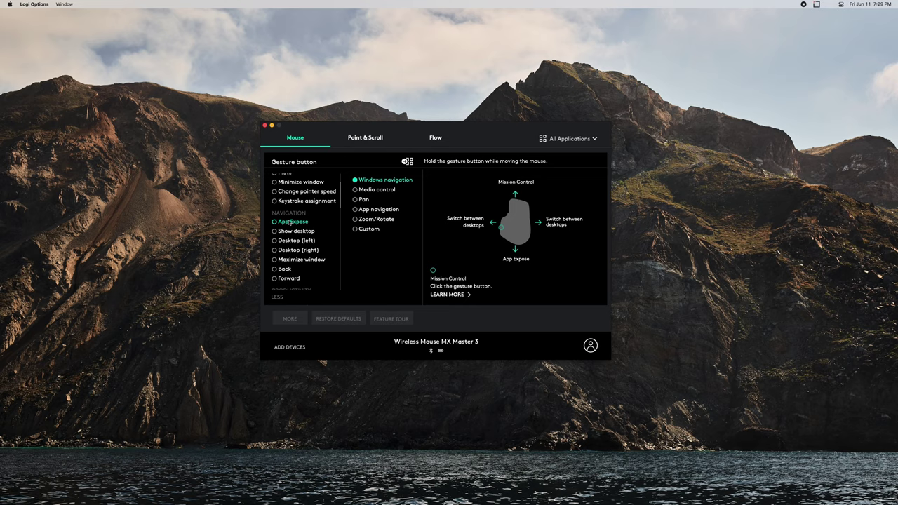
pyautogui.scroll(-5, 287, 221)
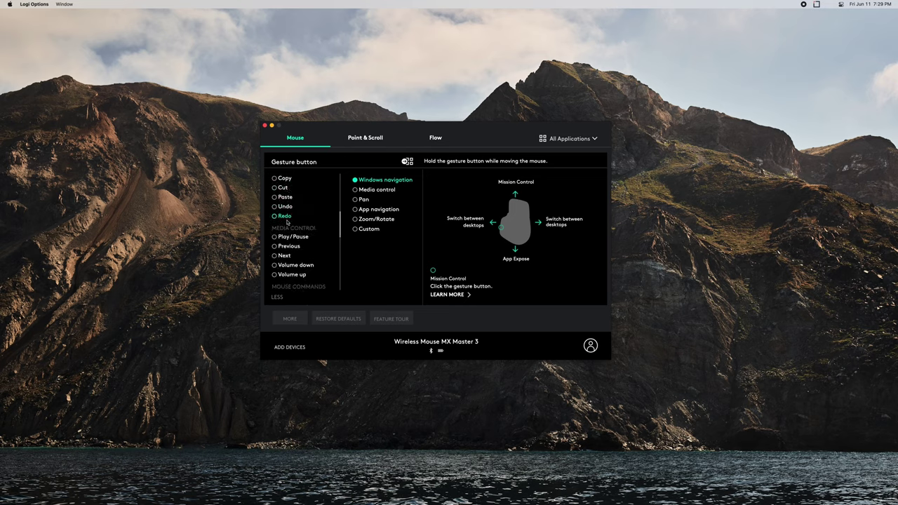
pyautogui.scroll(4, 291, 207)
pyautogui.scroll(-7, 296, 195)
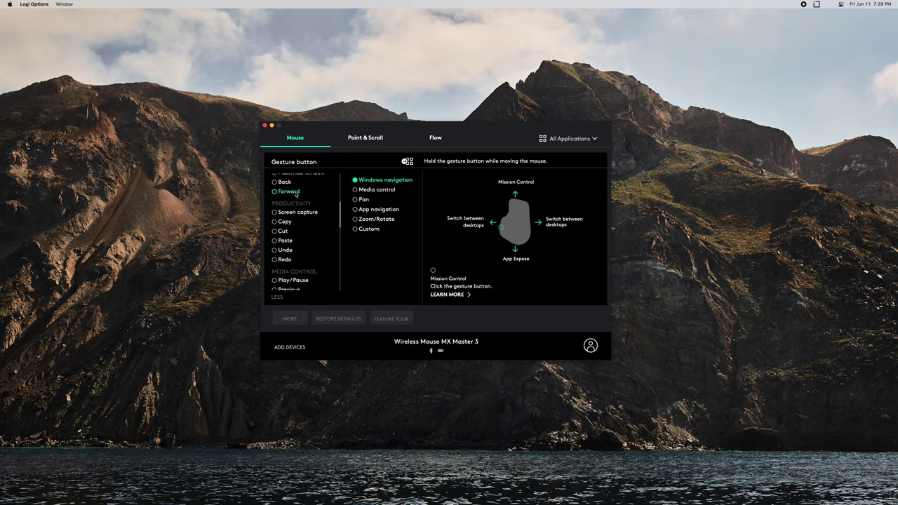
pyautogui.scroll(-3, 295, 196)
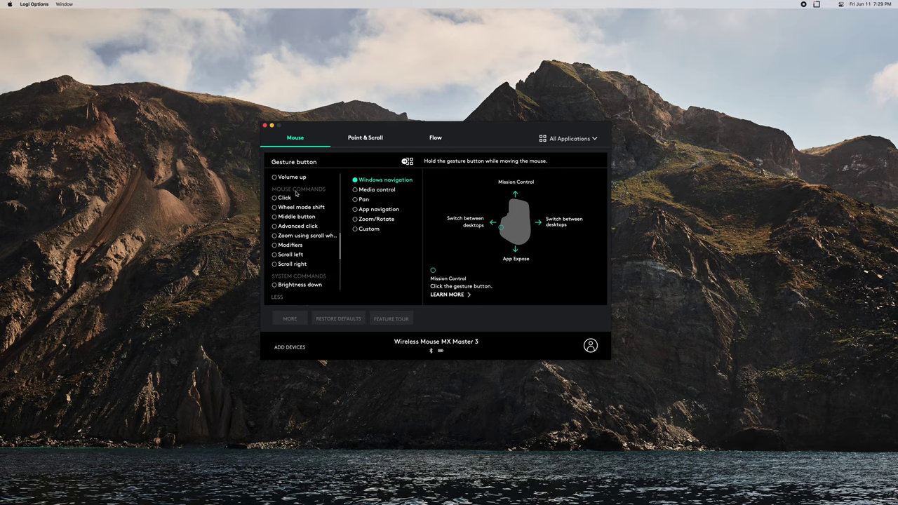
pyautogui.scroll(10, 298, 191)
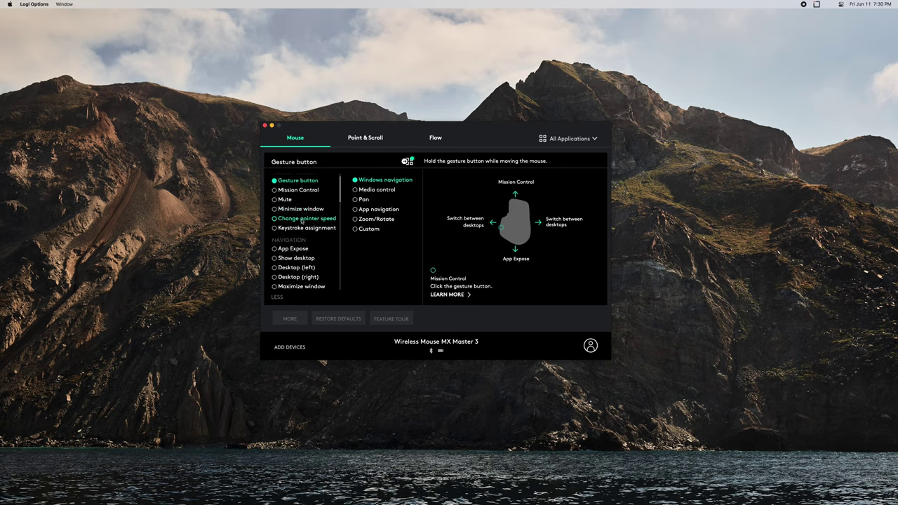
pyautogui.scroll(-3, 314, 219)
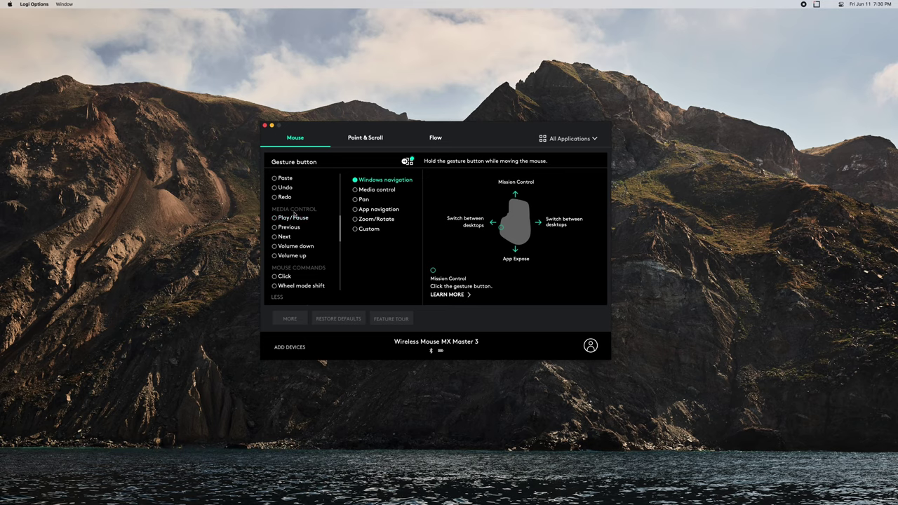
pyautogui.scroll(-3, 297, 215)
pyautogui.scroll(-3, 298, 214)
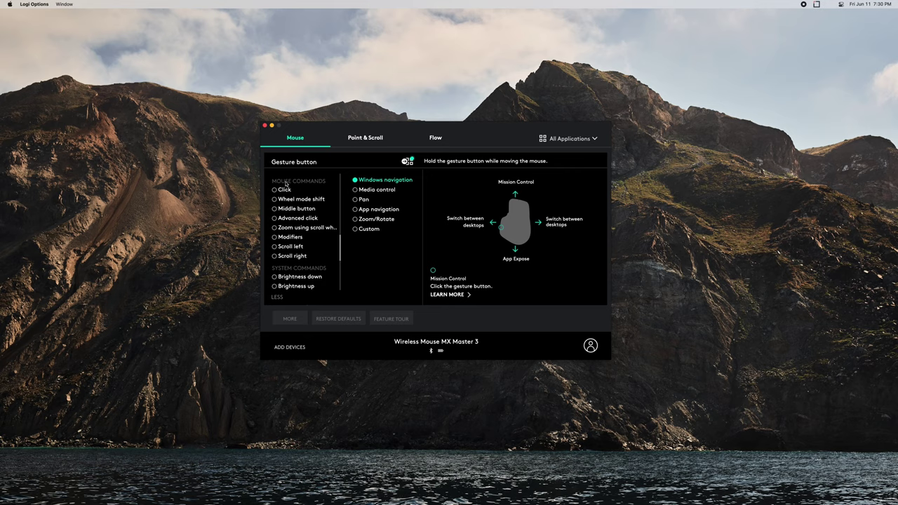
pyautogui.scroll(-9, 315, 210)
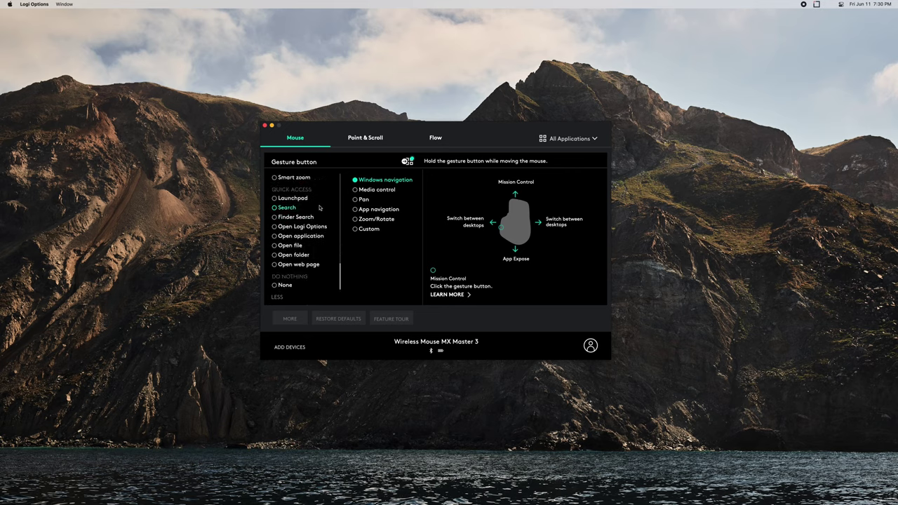
pyautogui.click(284, 286)
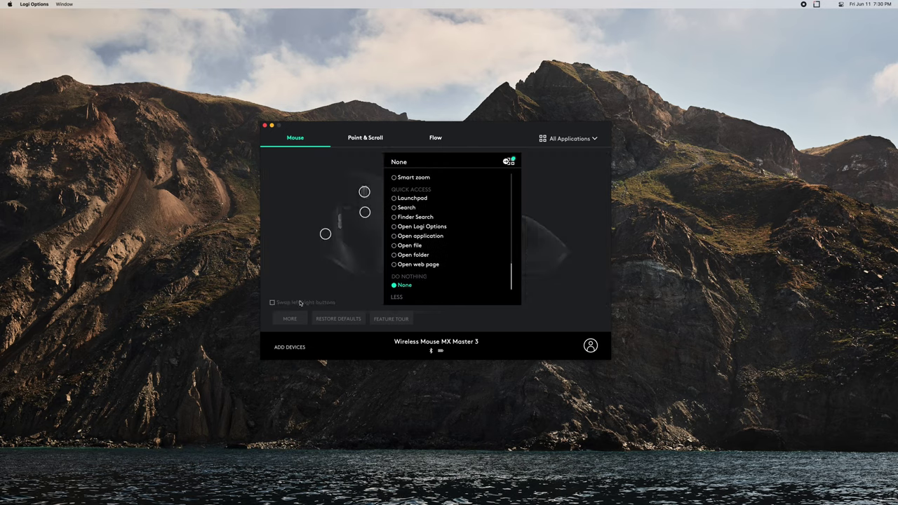
pyautogui.click(526, 268)
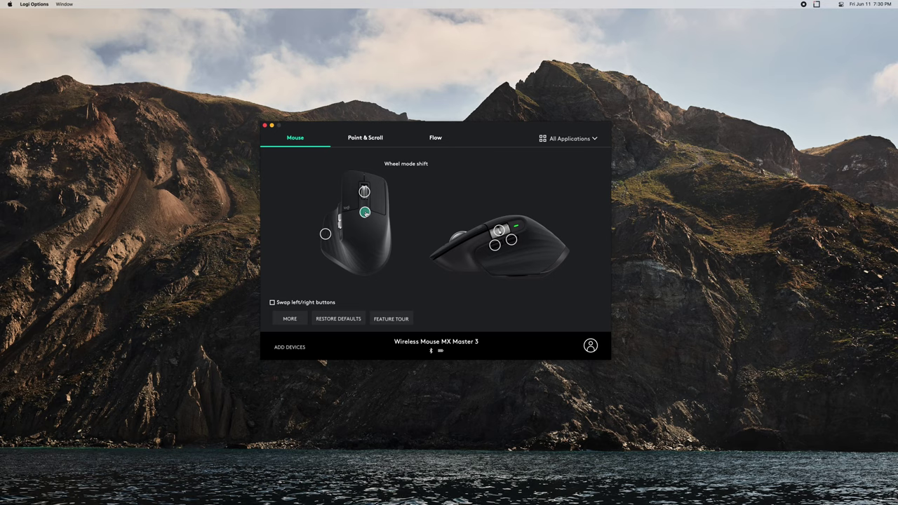
# Examine the full list of functions that can be assigned to the thumb wheel's horizontal scroll.
pyautogui.click(500, 232)
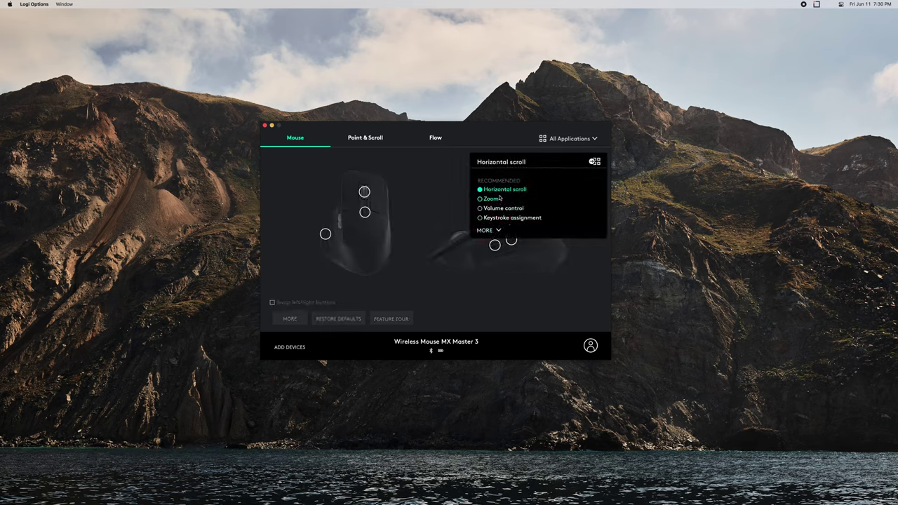
pyautogui.click(486, 230)
pyautogui.scroll(-2, 516, 237)
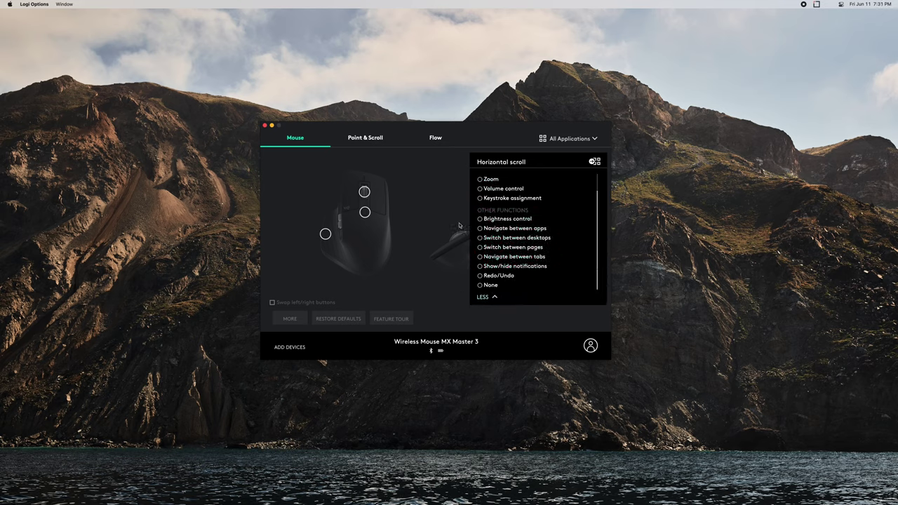
pyautogui.click(435, 224)
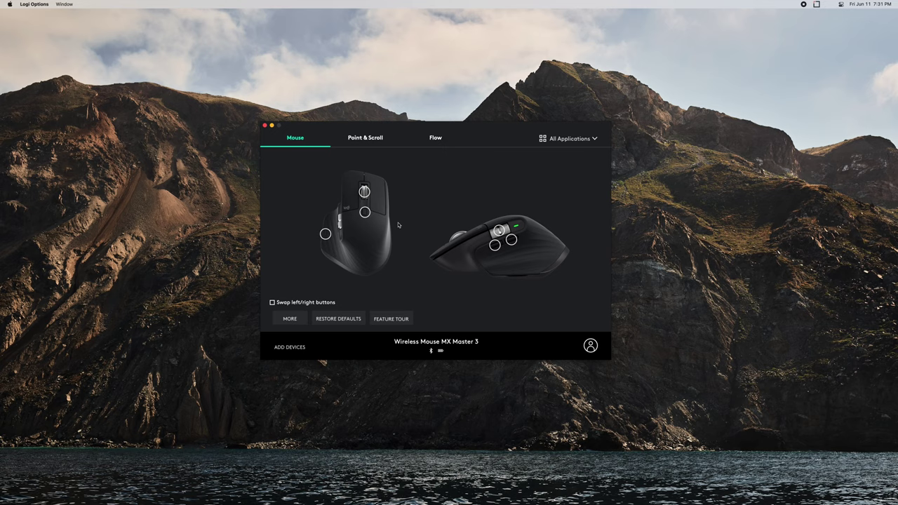
# Try the maximum pointer speed, set it to about one third of its range, and view the SmartShift options.
pyautogui.click(360, 139)
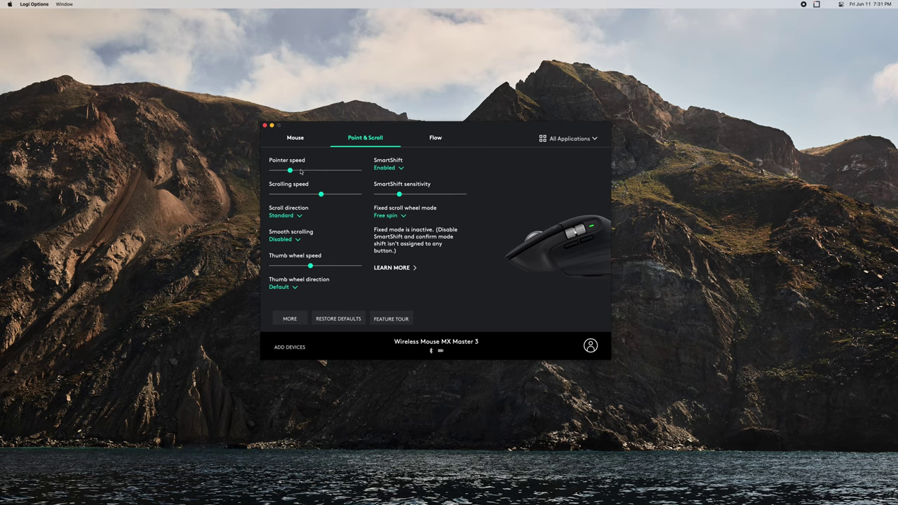
pyautogui.moveTo(290, 171); pyautogui.dragTo(365, 172)
pyautogui.moveTo(359, 172); pyautogui.dragTo(301, 171)
pyautogui.click(396, 168)
pyautogui.click(390, 167)
# Review the Logitech Flow setup instructions and return to the mouse button settings.
pyautogui.click(434, 137)
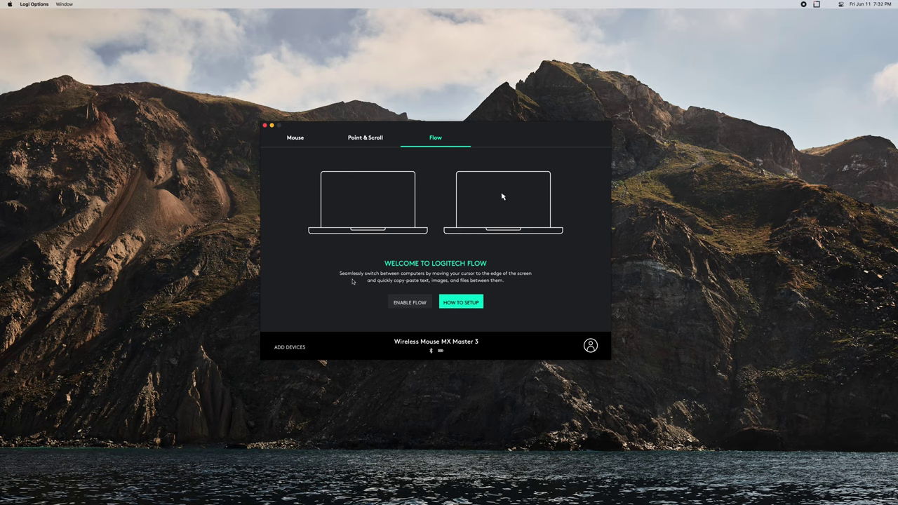
pyautogui.click(464, 304)
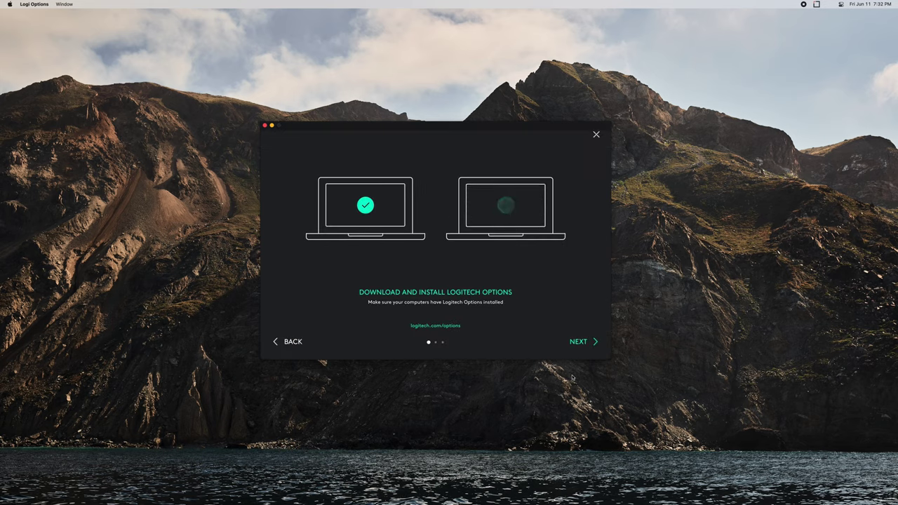
pyautogui.click(587, 342)
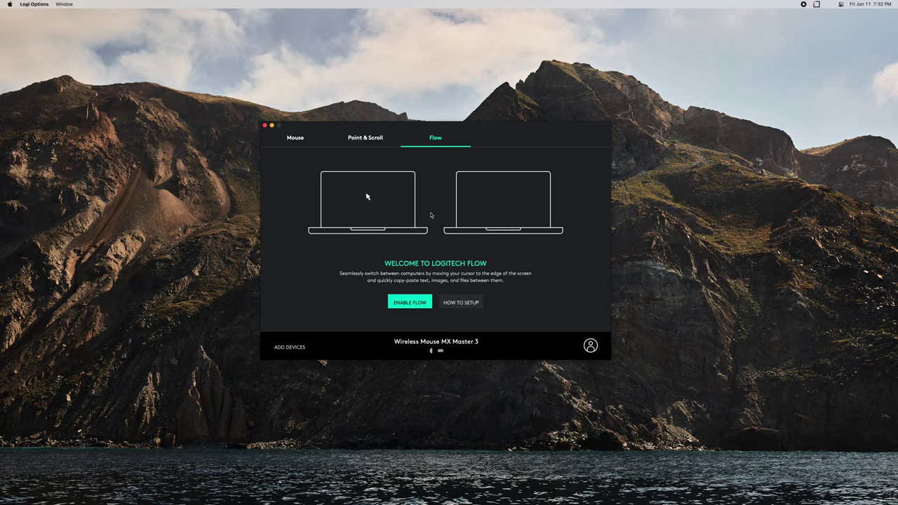
pyautogui.click(359, 138)
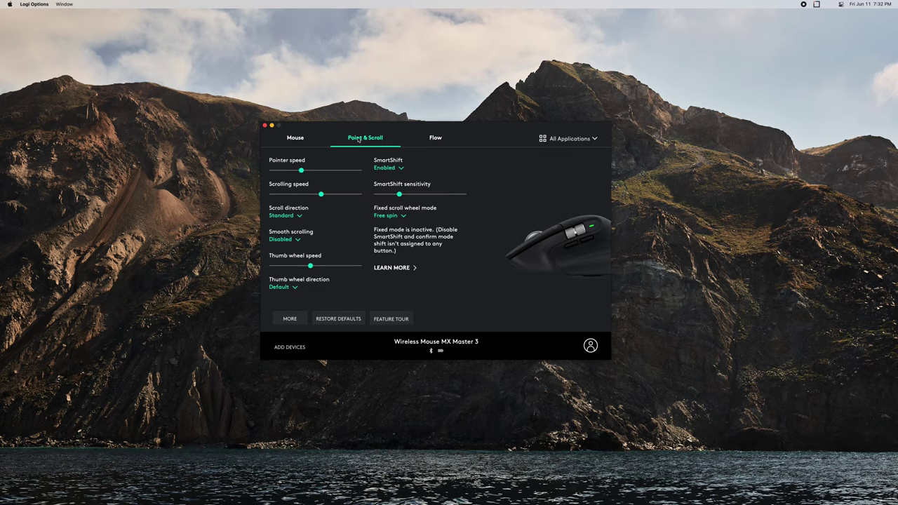
pyautogui.click(292, 142)
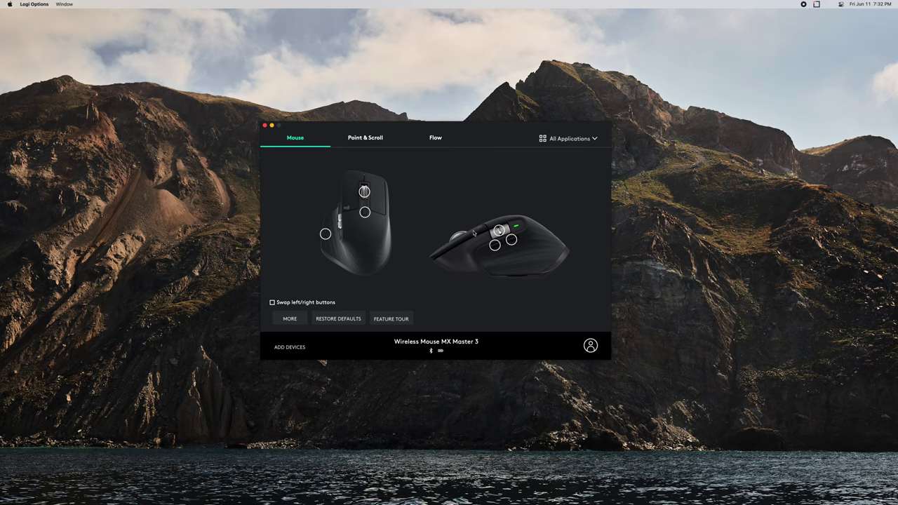
# Examine the applications that have their own mouse settings and the installed applications available to add.
pyautogui.click(571, 138)
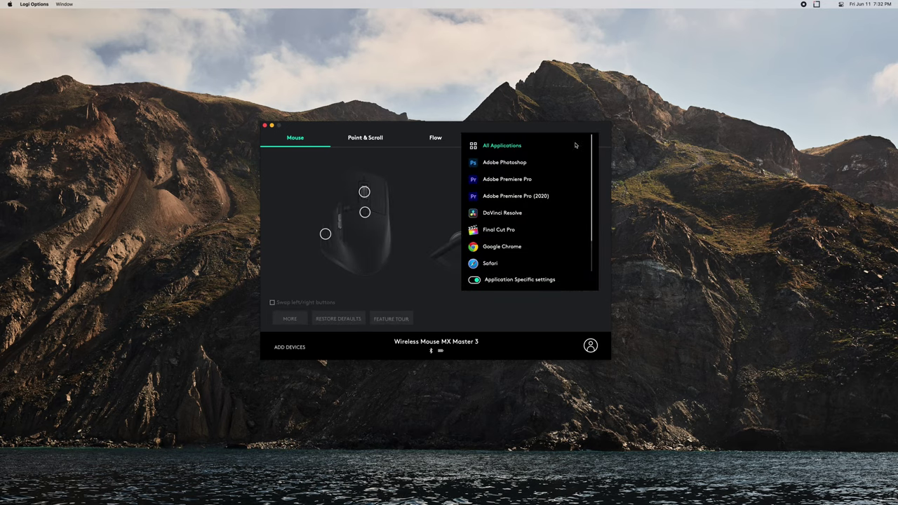
pyautogui.scroll(-3, 533, 176)
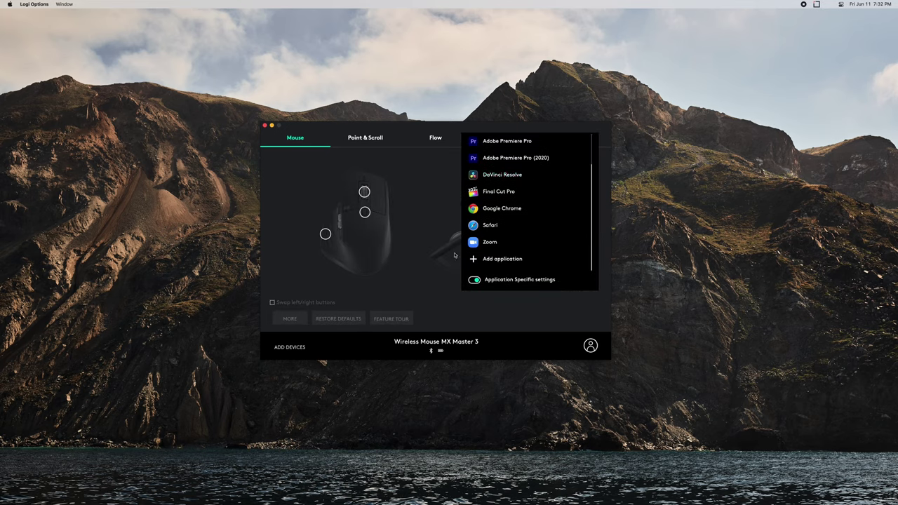
pyautogui.scroll(2, 489, 181)
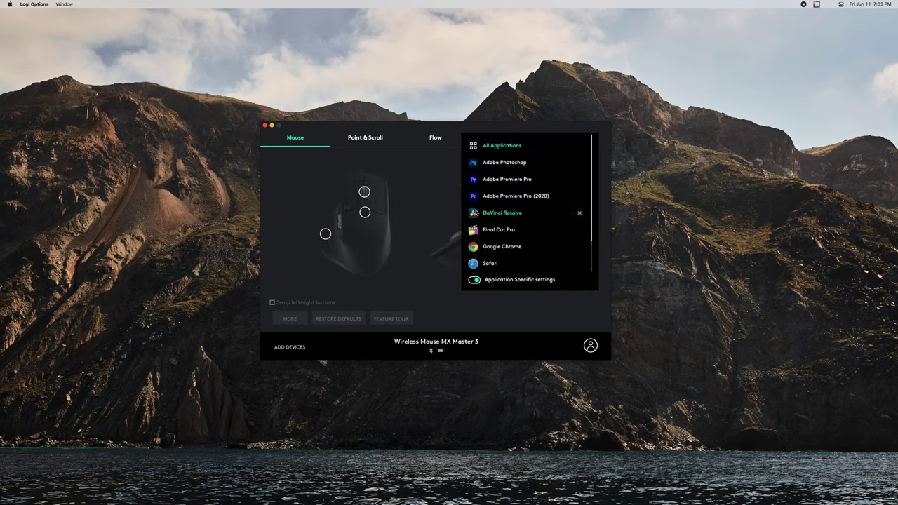
pyautogui.scroll(-2, 484, 204)
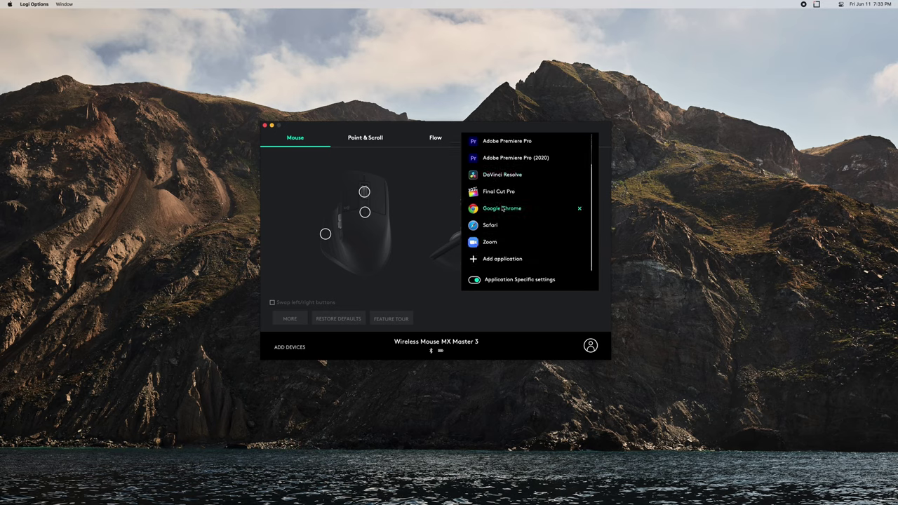
pyautogui.click(487, 263)
pyautogui.scroll(-5, 510, 209)
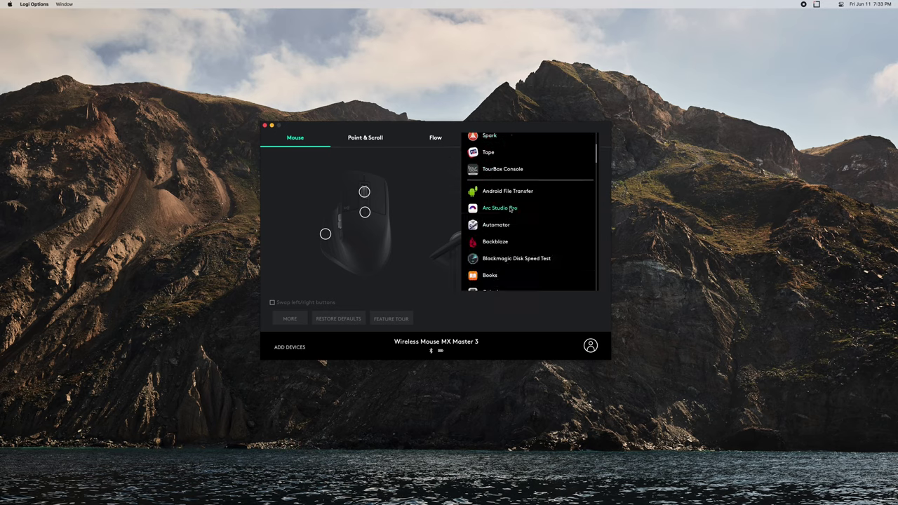
pyautogui.scroll(-10, 510, 210)
pyautogui.scroll(15, 505, 225)
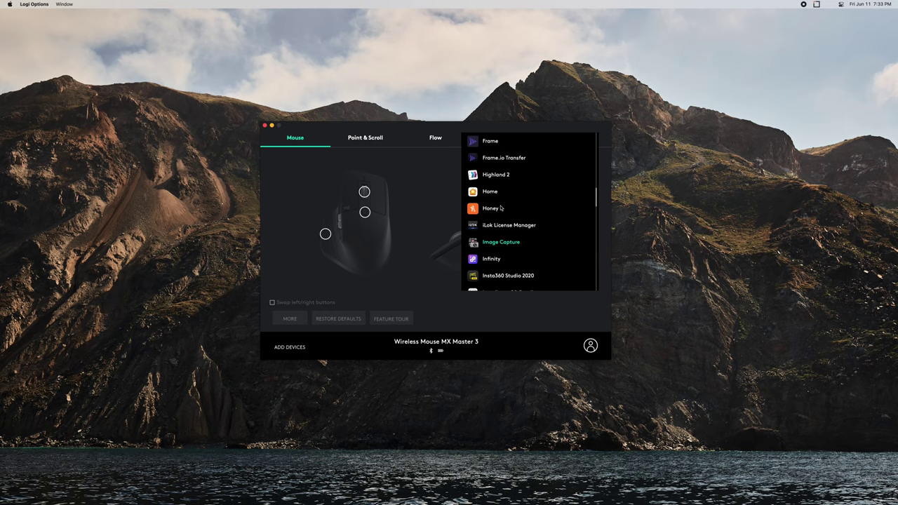
pyautogui.click(407, 202)
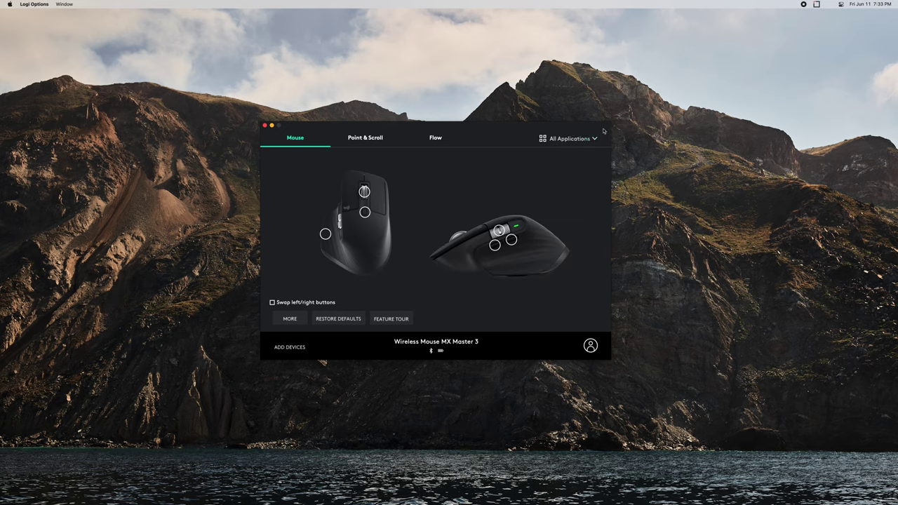
# Switch the mouse button settings to the DaVinci Resolve application profile.
pyautogui.click(570, 139)
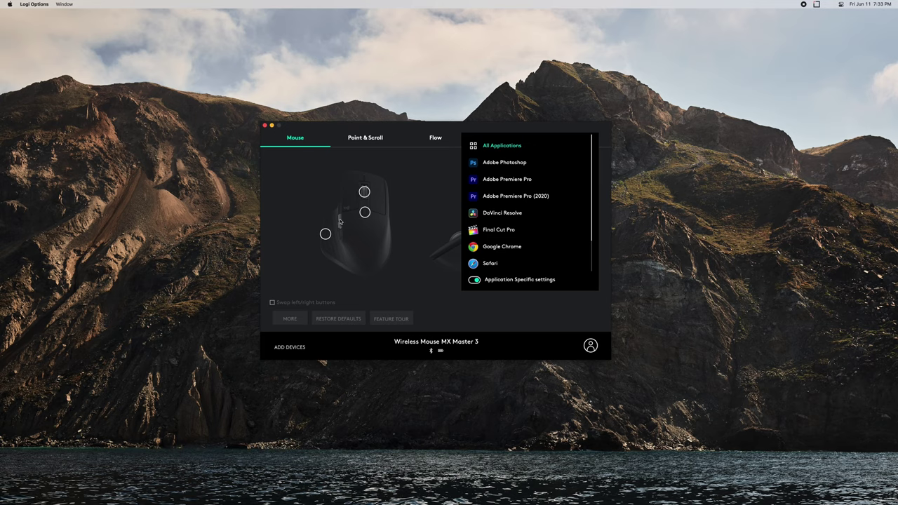
pyautogui.click(421, 188)
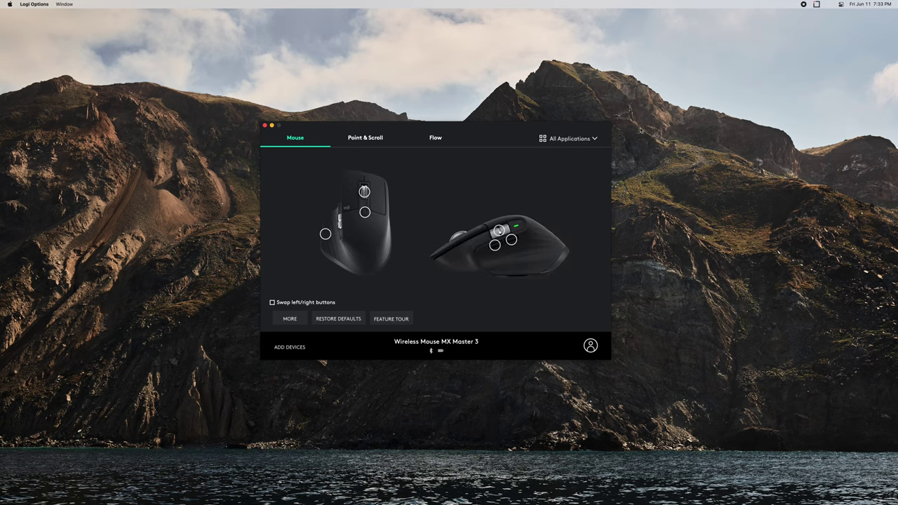
pyautogui.click(572, 140)
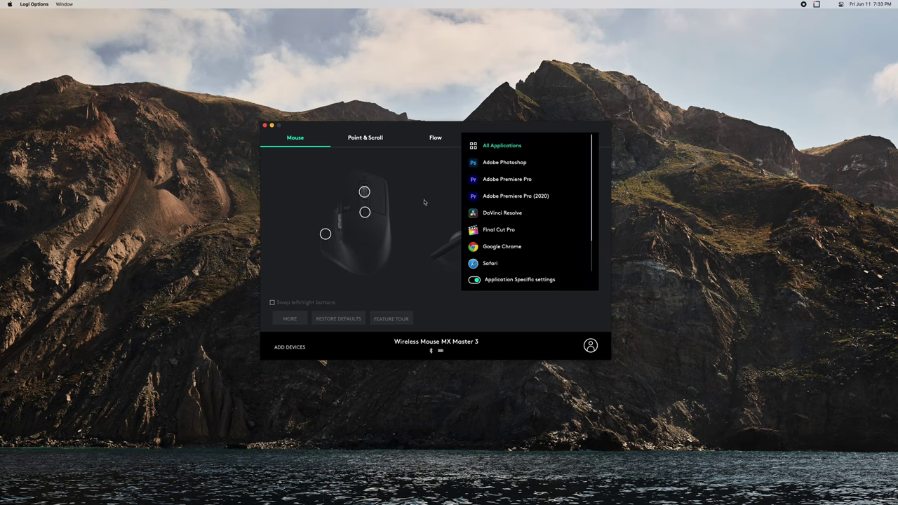
pyautogui.click(501, 213)
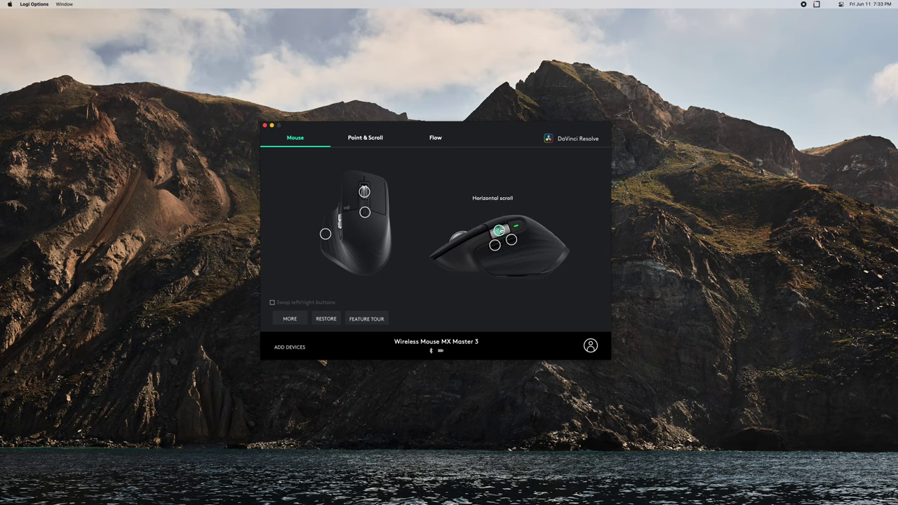
# Try Zoom, Volume control and Keystroke assignment for the thumb wheel, and set it back to Horizontal scroll.
pyautogui.click(498, 230)
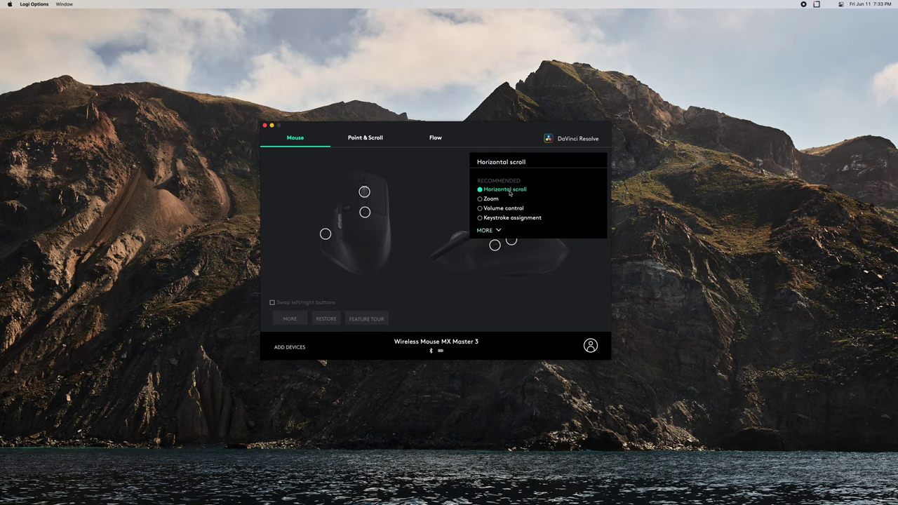
pyautogui.click(481, 199)
pyautogui.click(485, 209)
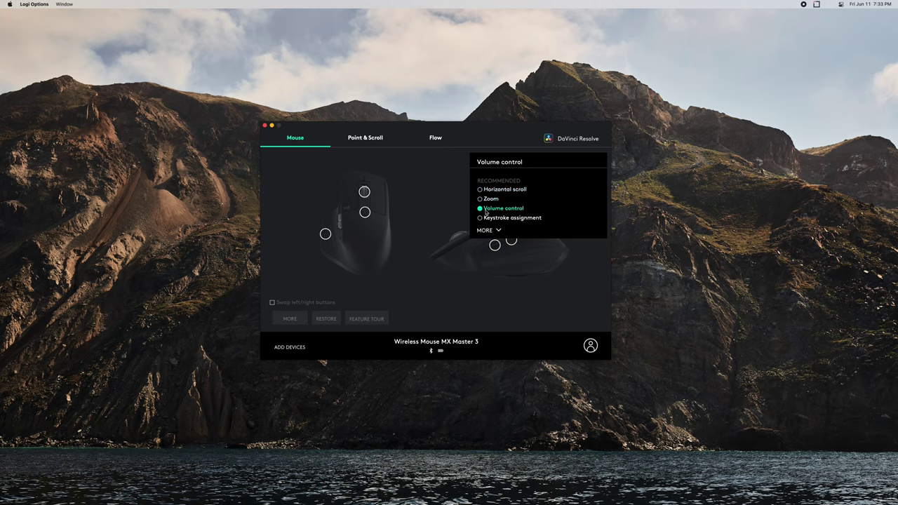
pyautogui.click(487, 219)
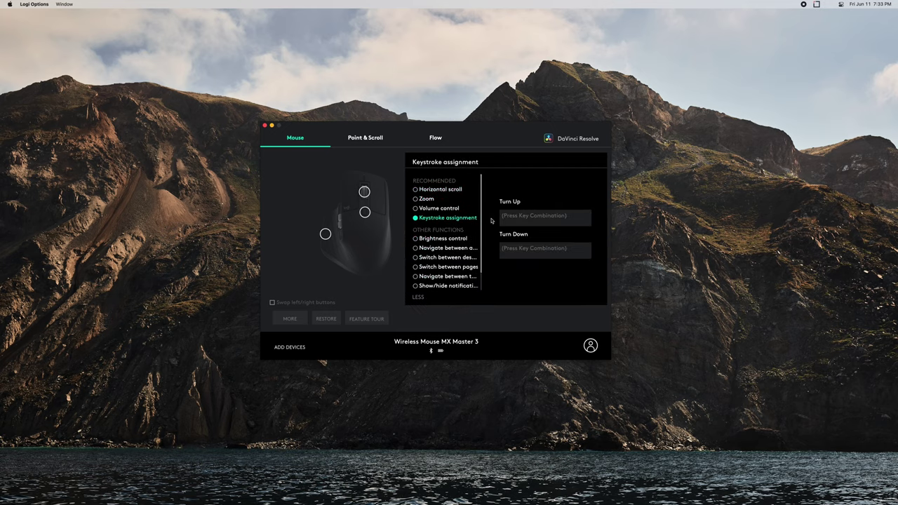
pyautogui.click(533, 219)
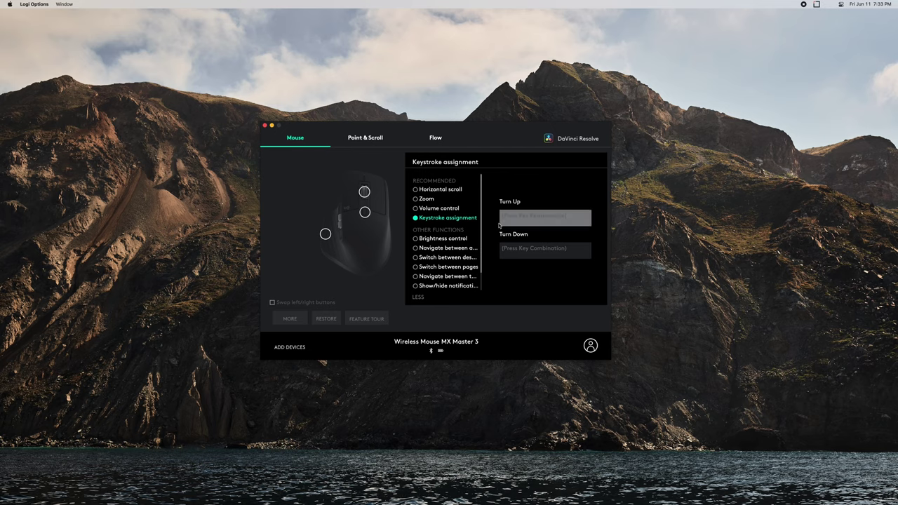
pyautogui.click(415, 194)
# Assign Play/Pause to the thumb gesture button for DaVinci Resolve, and switch the profile to All Applications.
pyautogui.click(325, 234)
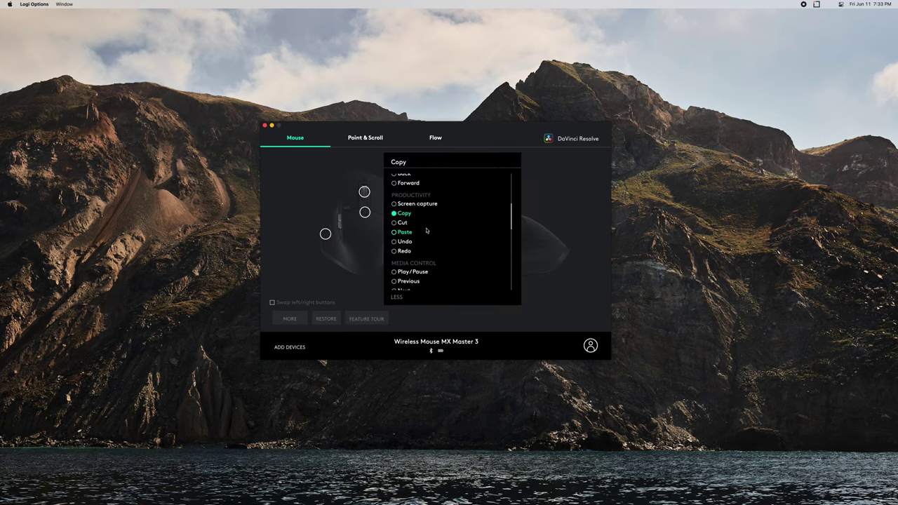
pyautogui.scroll(-1, 428, 231)
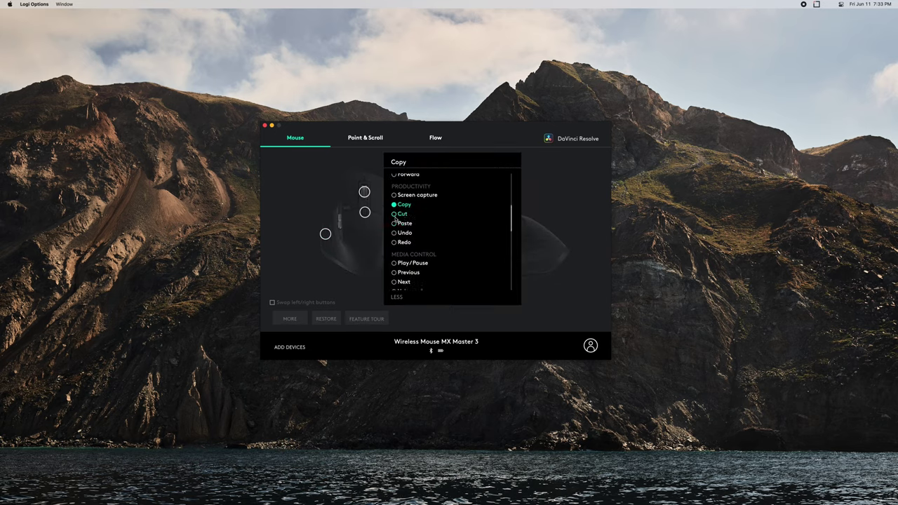
pyautogui.scroll(-3, 449, 235)
pyautogui.click(486, 240)
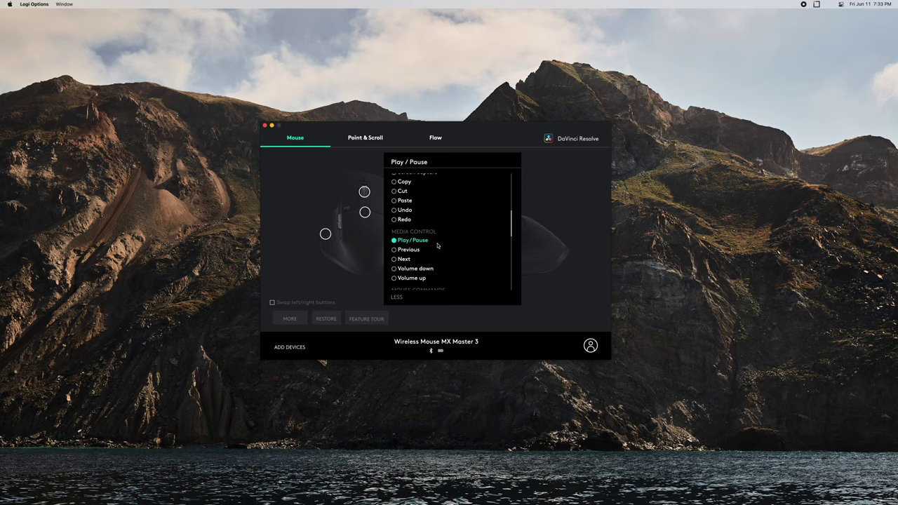
pyautogui.click(568, 177)
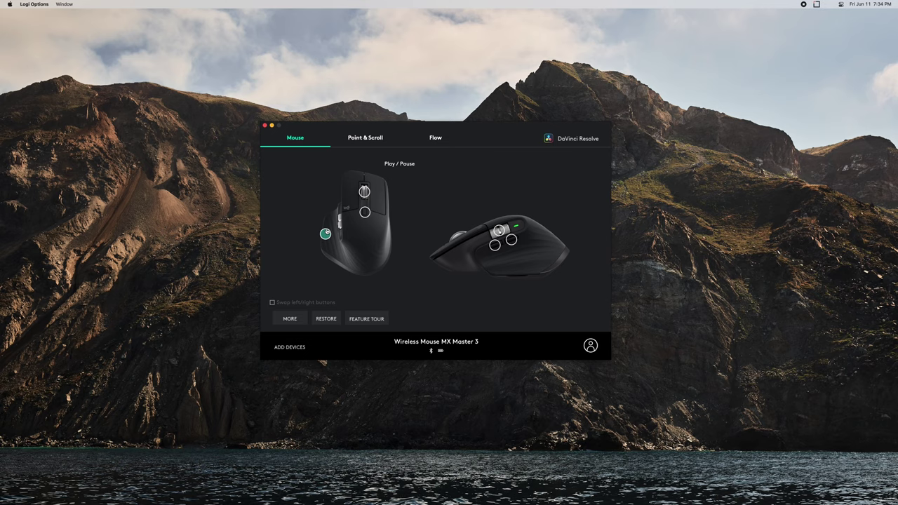
pyautogui.click(583, 134)
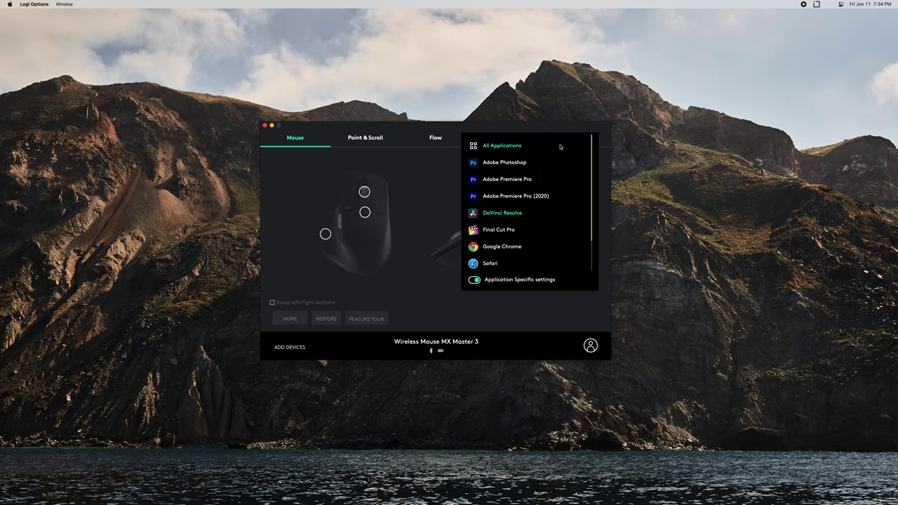
pyautogui.click(561, 146)
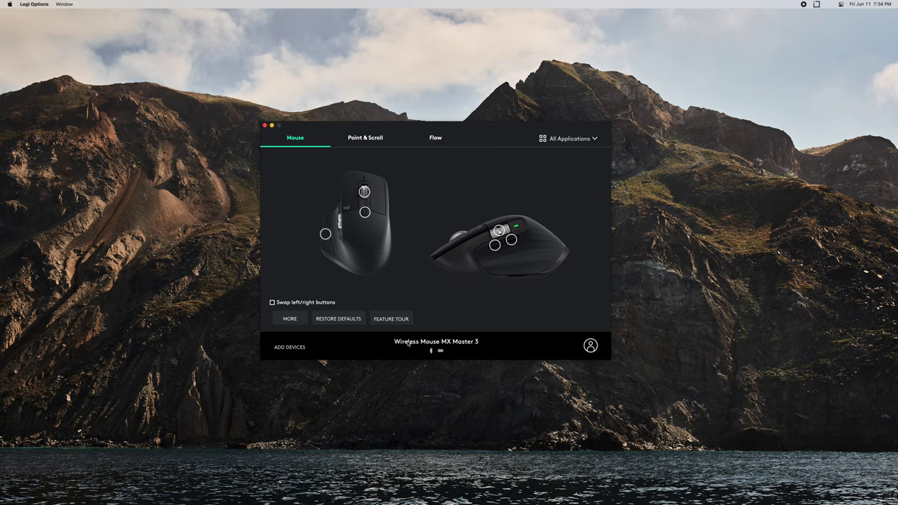
# View the options for adding Unifying and Bluetooth devices and the account details, and return to the mouse settings.
pyautogui.click(290, 347)
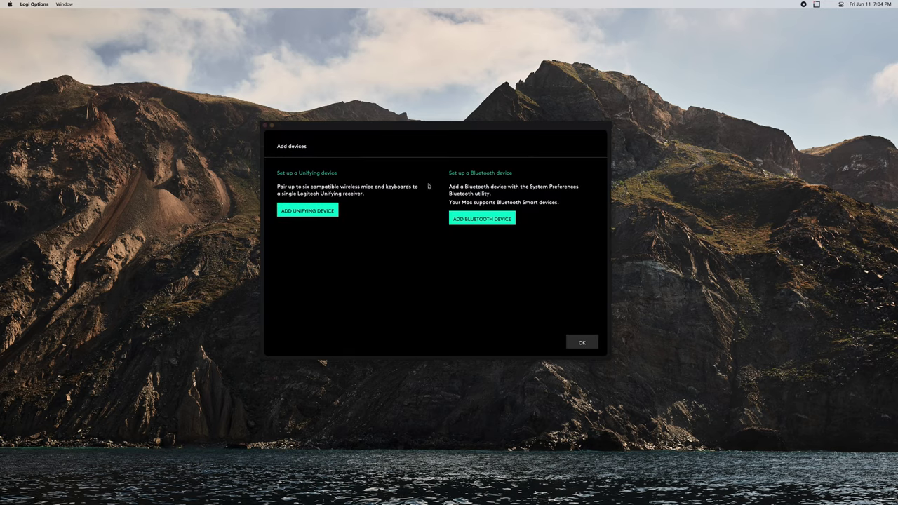
pyautogui.click(591, 346)
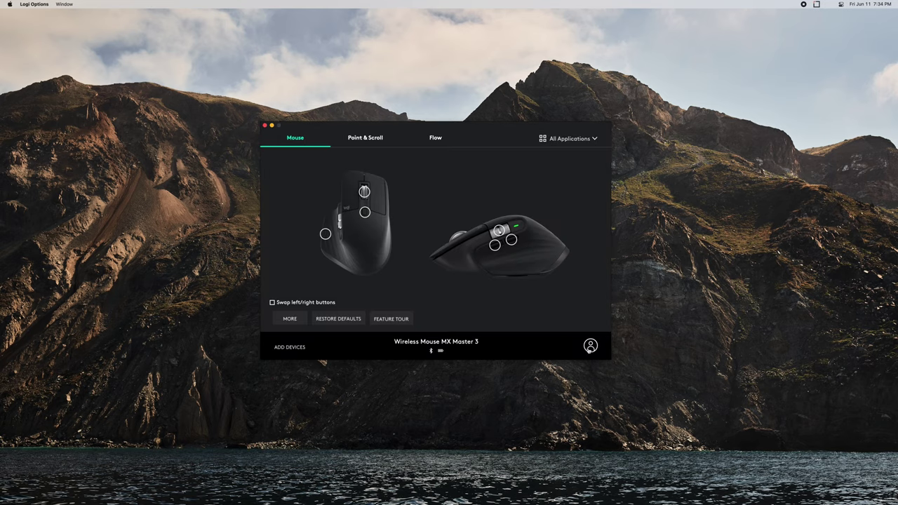
pyautogui.click(591, 345)
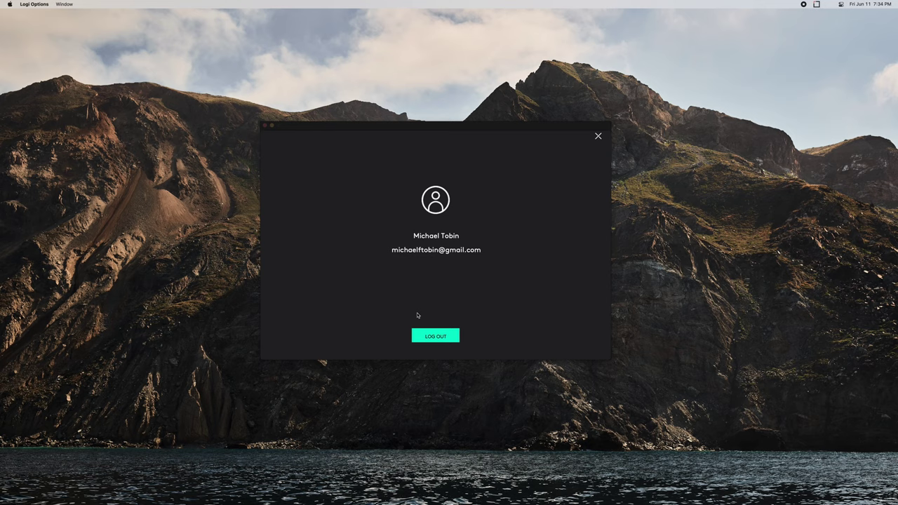
pyautogui.click(598, 136)
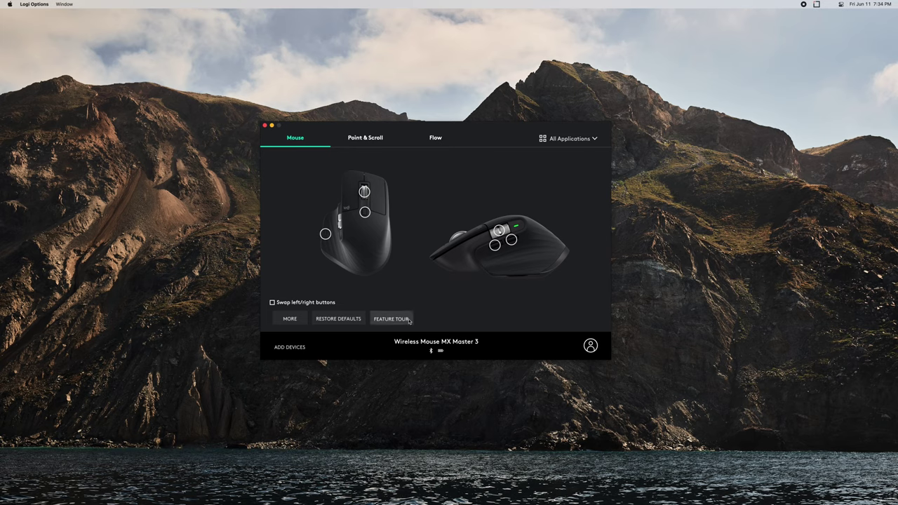
# View the device information and backup page among the additional settings, and look over the list of application profiles.
pyautogui.click(284, 322)
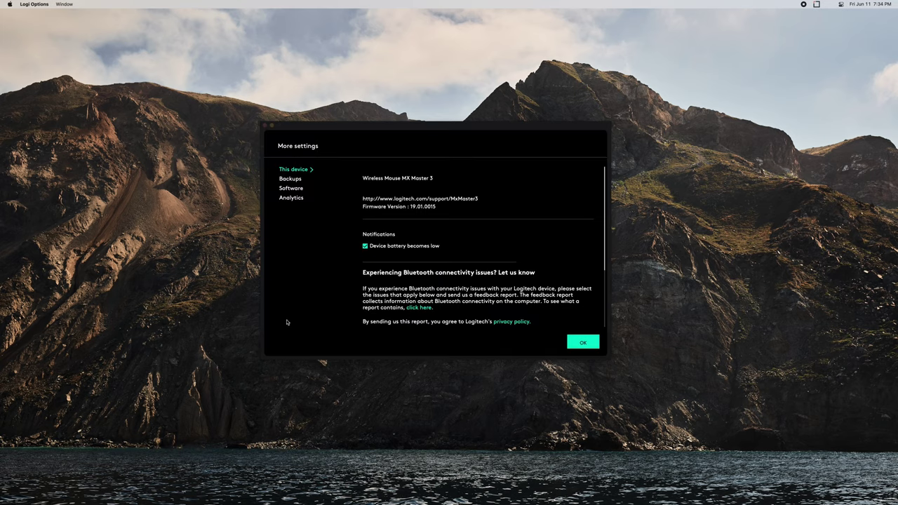
pyautogui.click(290, 179)
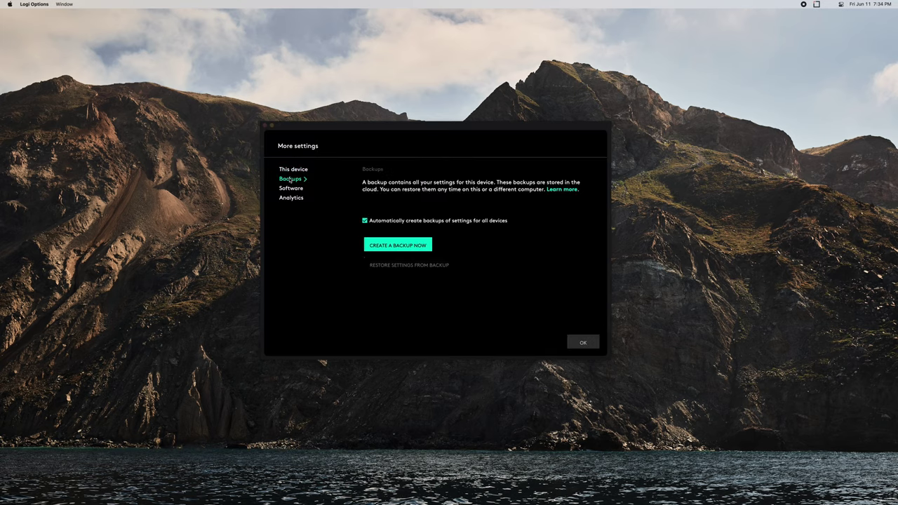
pyautogui.click(571, 346)
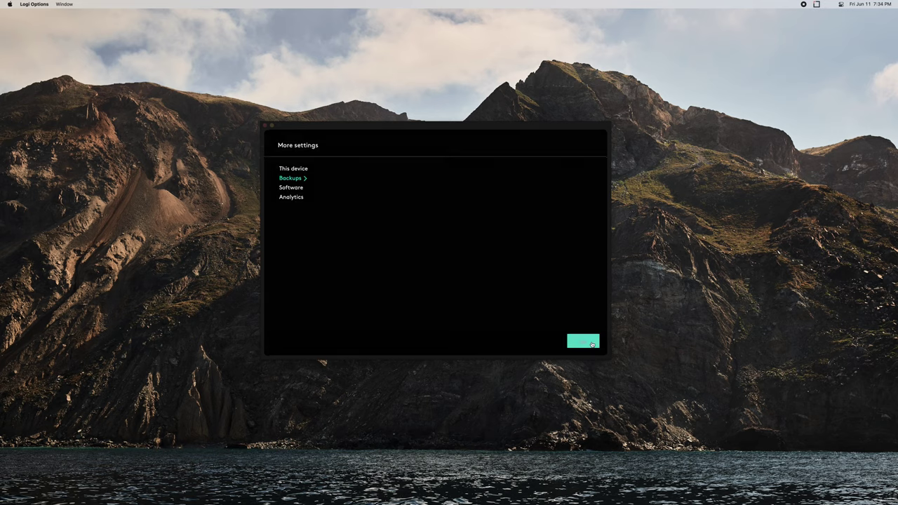
pyautogui.click(570, 138)
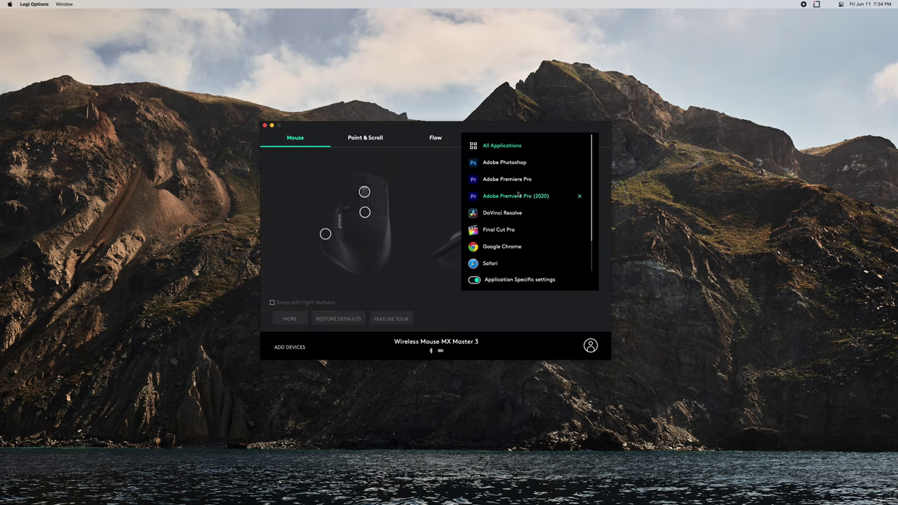
pyautogui.click(408, 205)
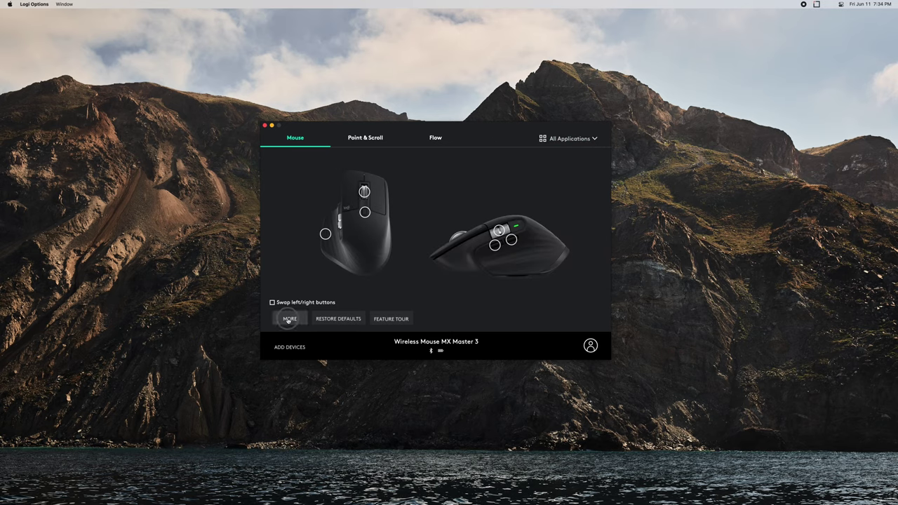
# Examine the options for automatic backups, creating a backup and restoring the device settings from a backup.
pyautogui.click(290, 319)
pyautogui.click(294, 179)
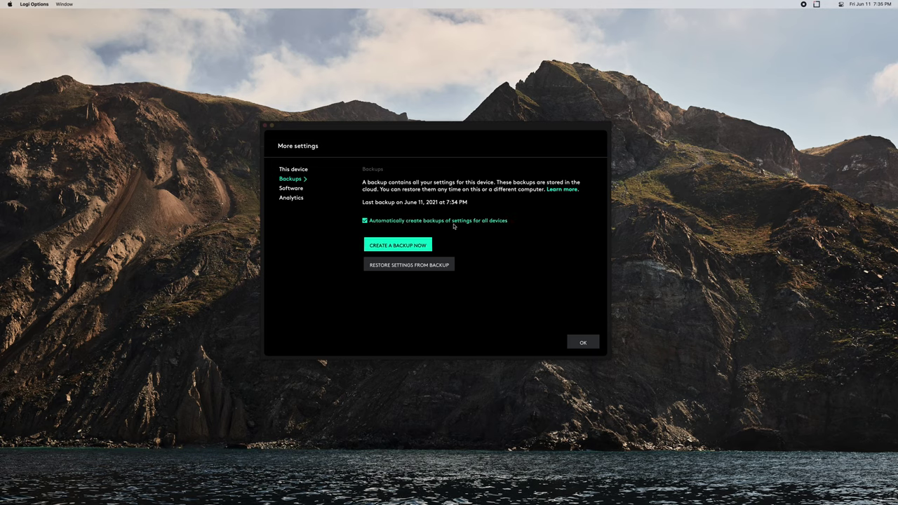
pyautogui.click(582, 342)
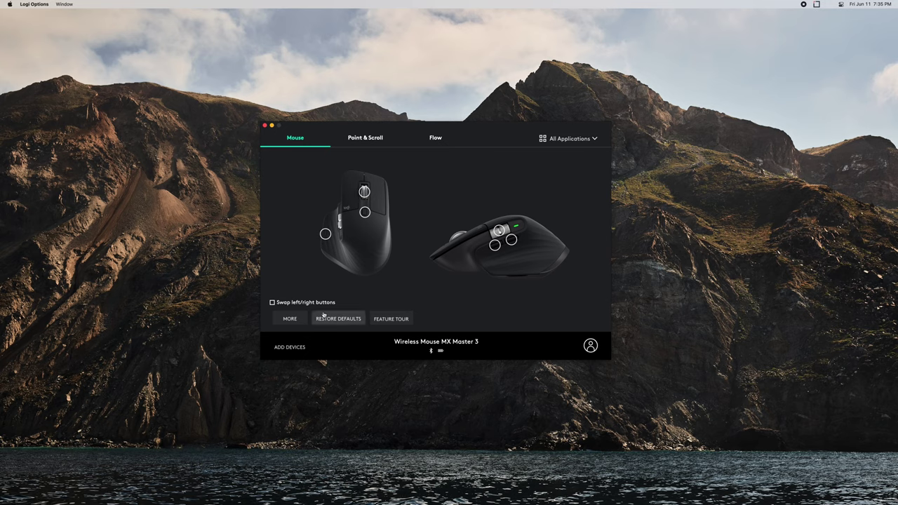
pyautogui.click(290, 318)
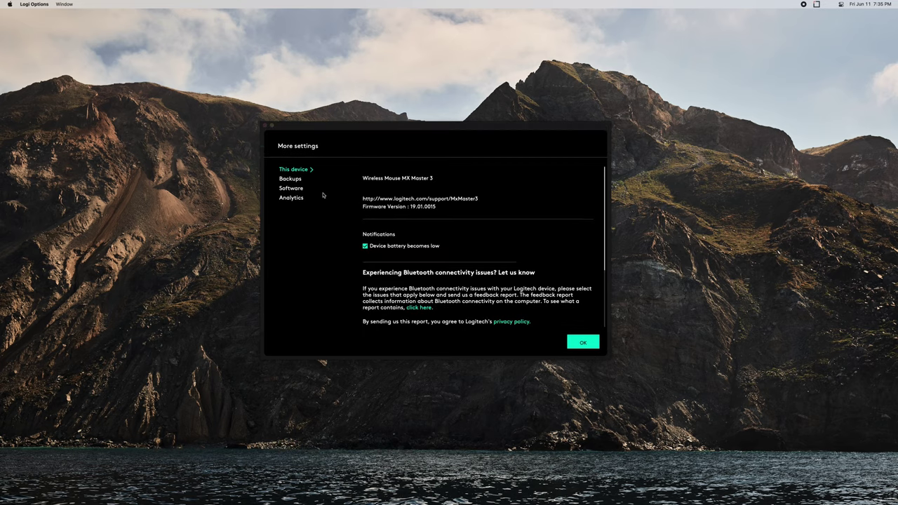
pyautogui.click(298, 180)
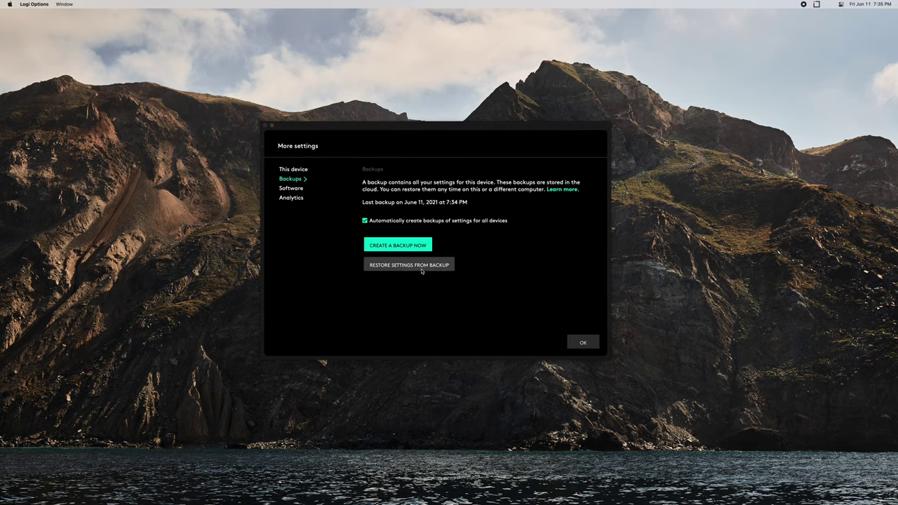
pyautogui.click(584, 343)
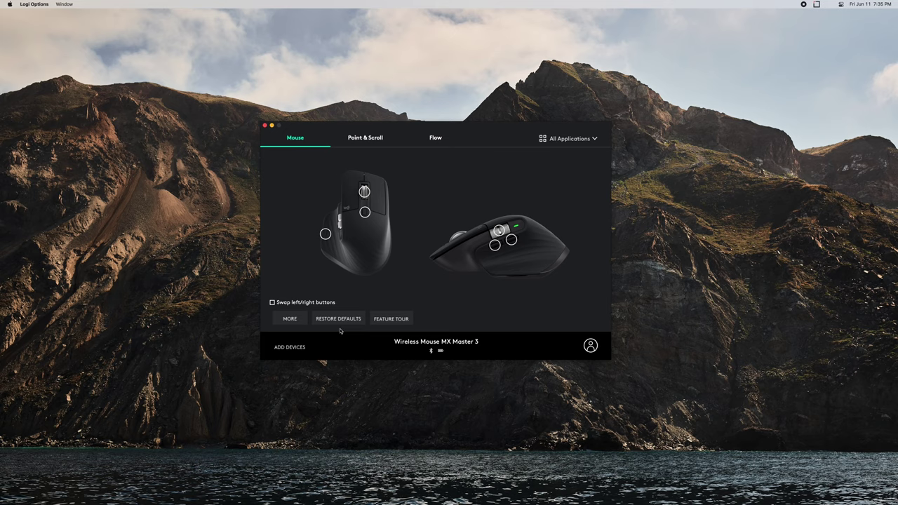
# Go through the MX Master 3 feature tour up to the pre-defined settings page and close it without installing them.
pyautogui.click(391, 319)
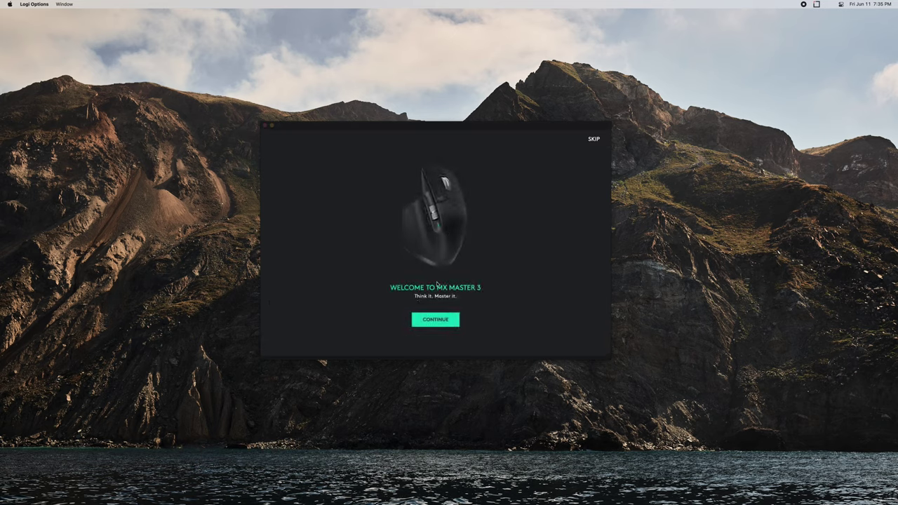
pyautogui.click(436, 322)
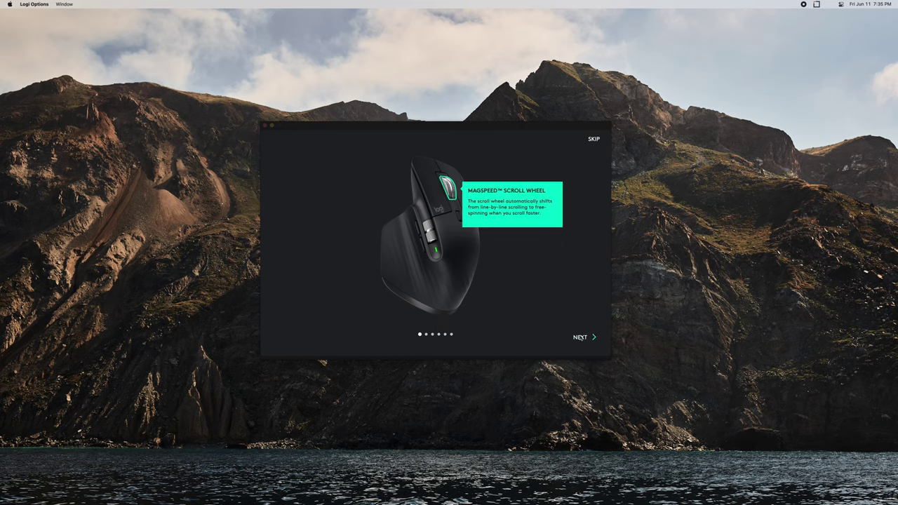
pyautogui.click(579, 337)
pyautogui.click(579, 338)
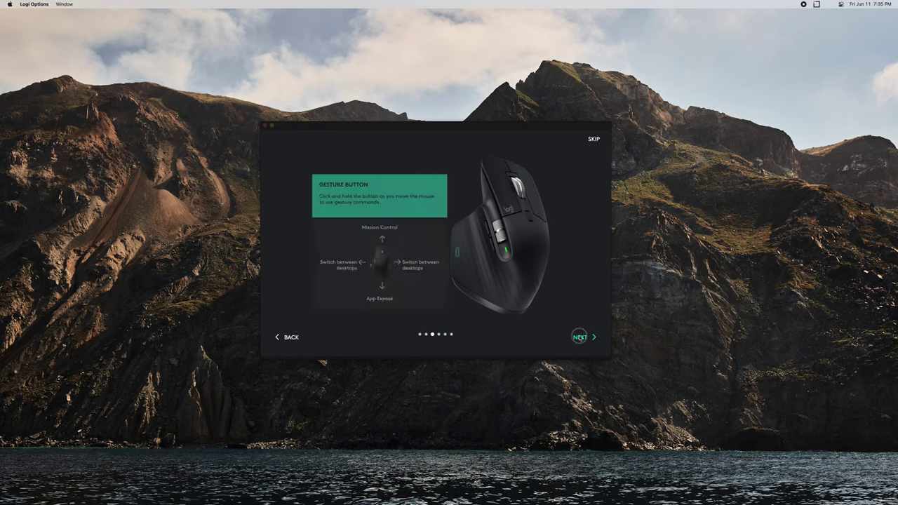
pyautogui.click(579, 338)
pyautogui.click(580, 337)
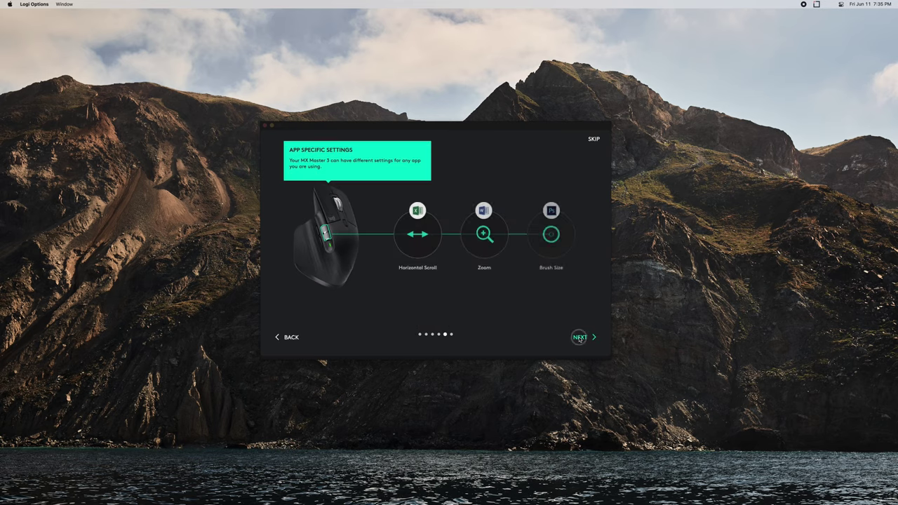
pyautogui.click(579, 338)
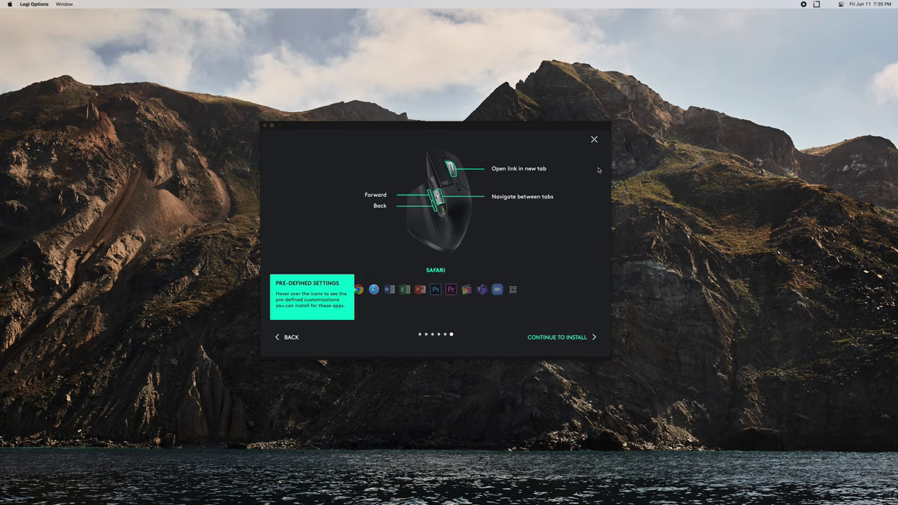
pyautogui.click(594, 140)
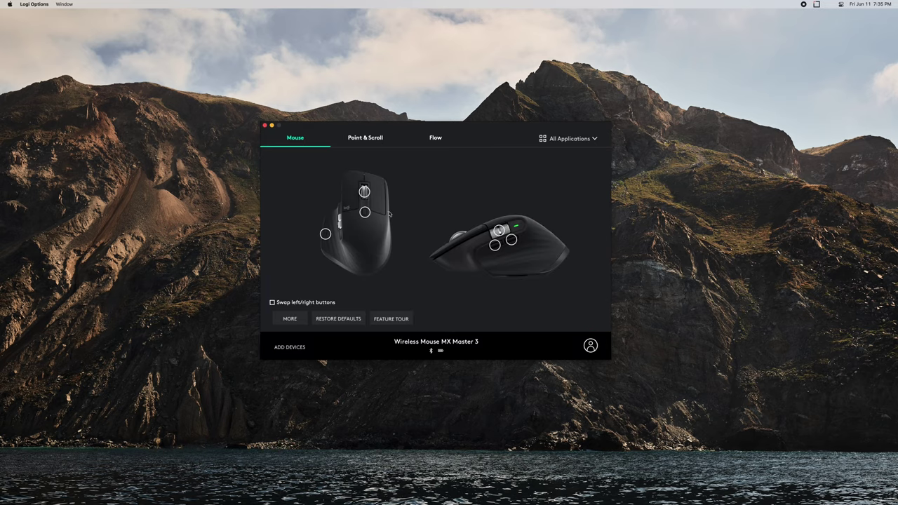